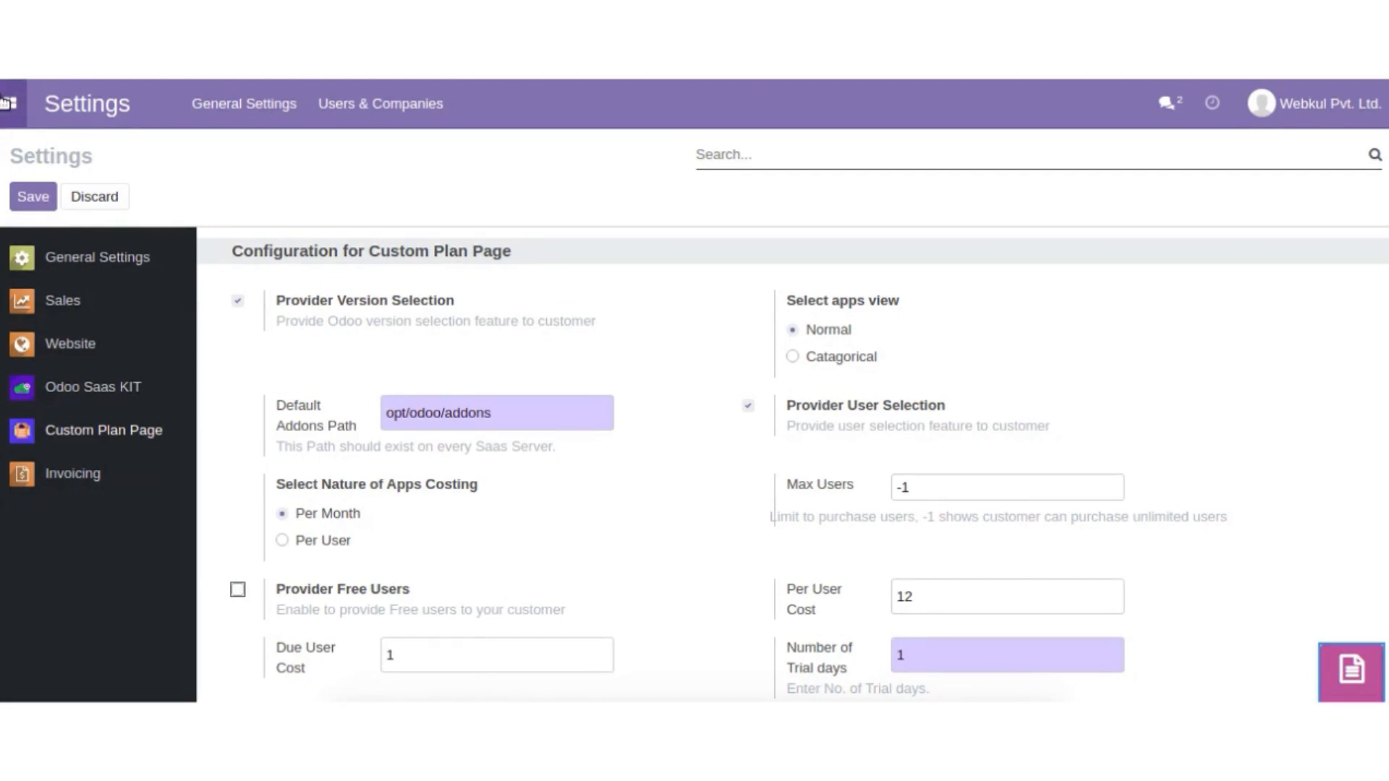
Step: In SaaS KIT, review the configured list of Odoo versions and open the configured modules
{"action": "left_click", "coordinate": [10, 103]}
{"action": "left_click", "coordinate": [64, 176]}
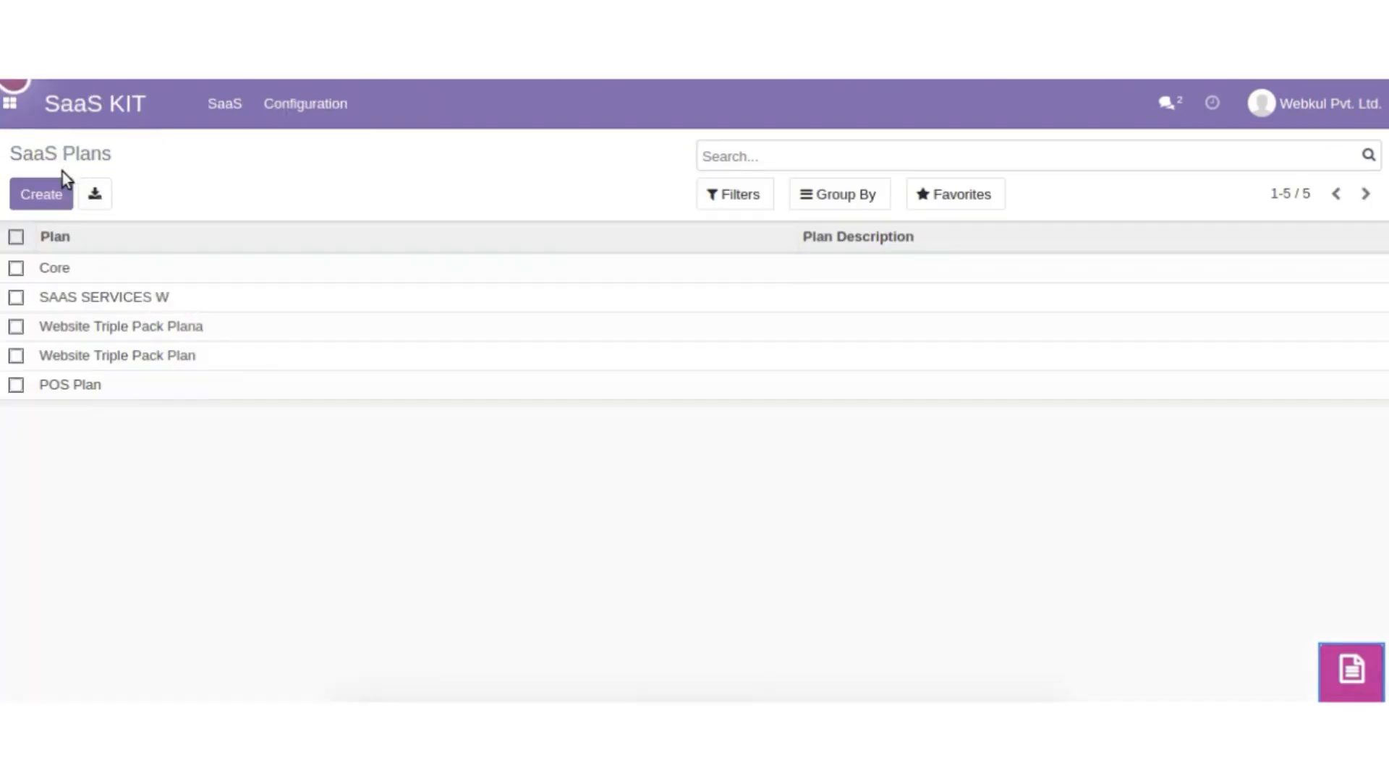
{"action": "left_click", "coordinate": [315, 110]}
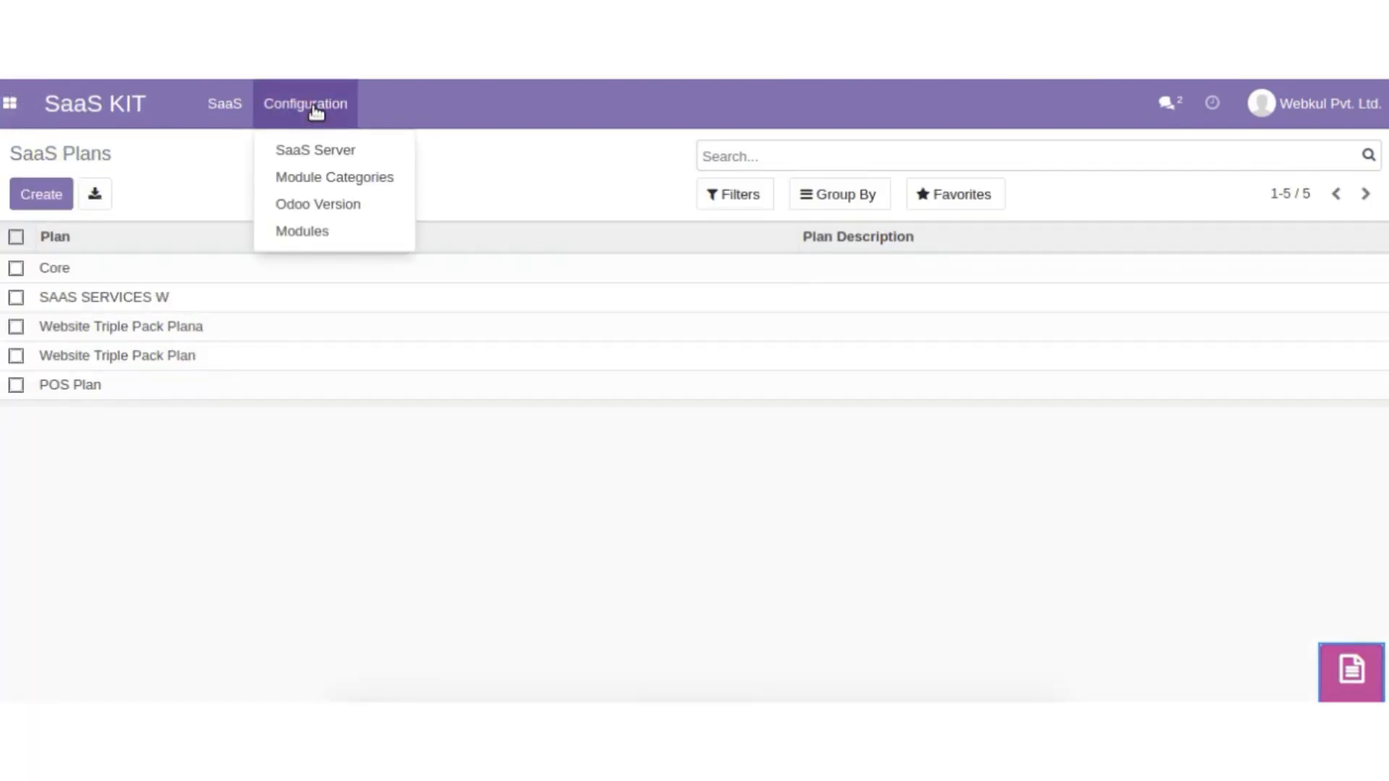
{"action": "left_click", "coordinate": [316, 202]}
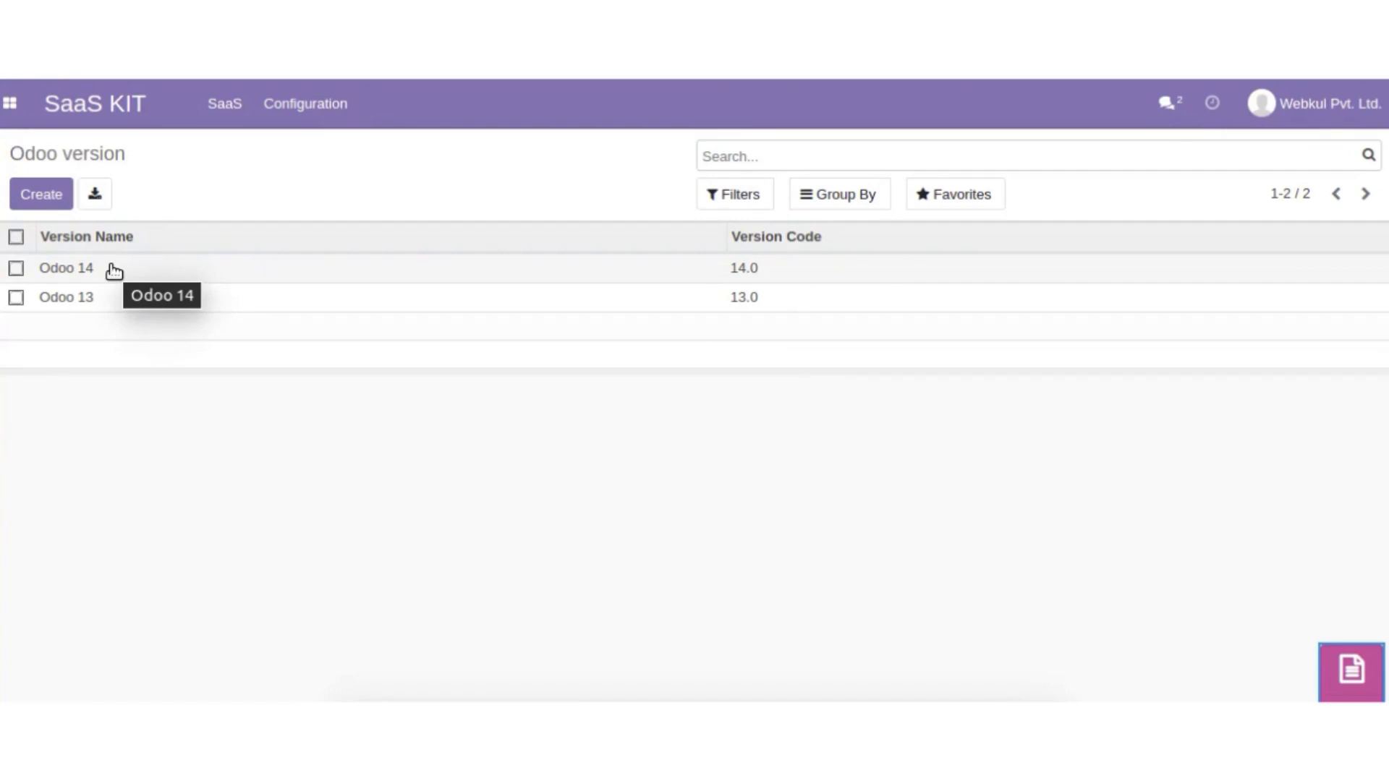
{"action": "left_click", "coordinate": [309, 109]}
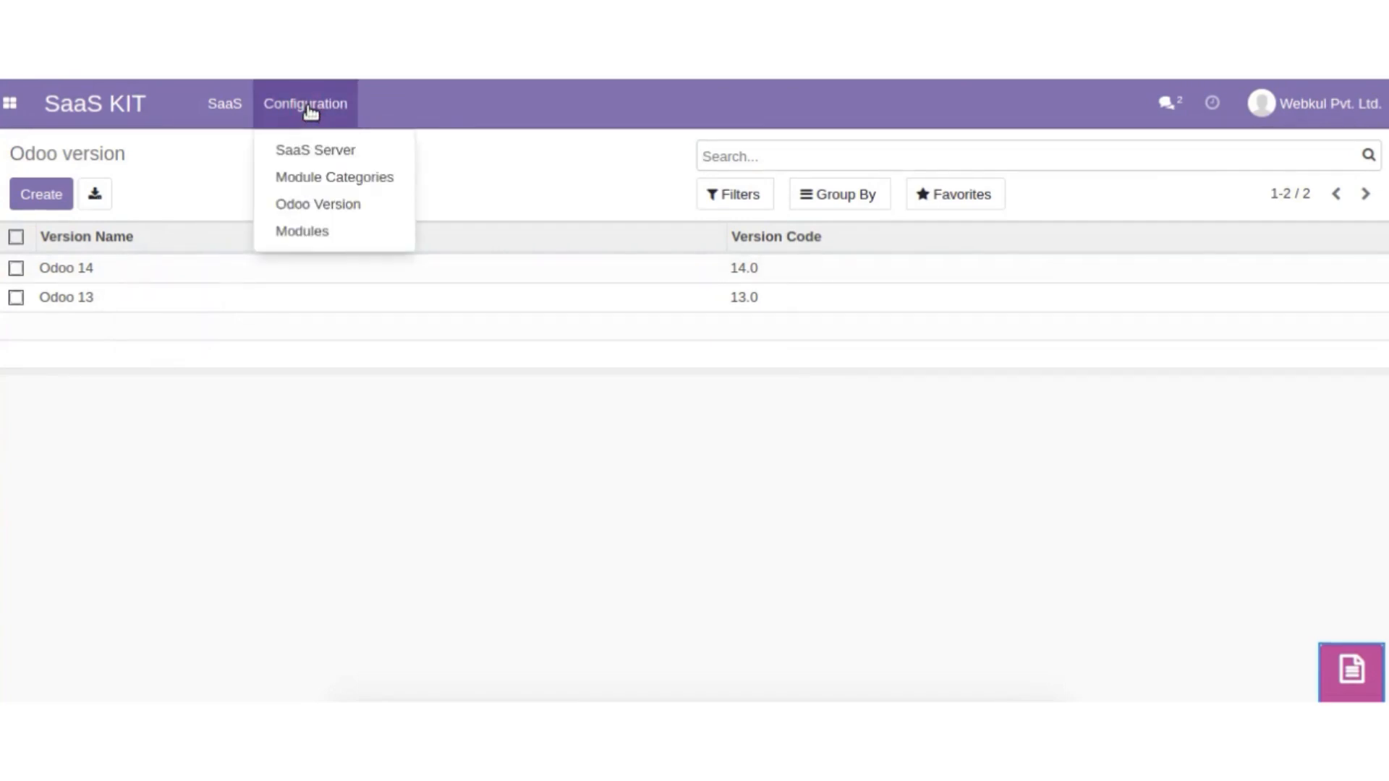
{"action": "left_click", "coordinate": [313, 229]}
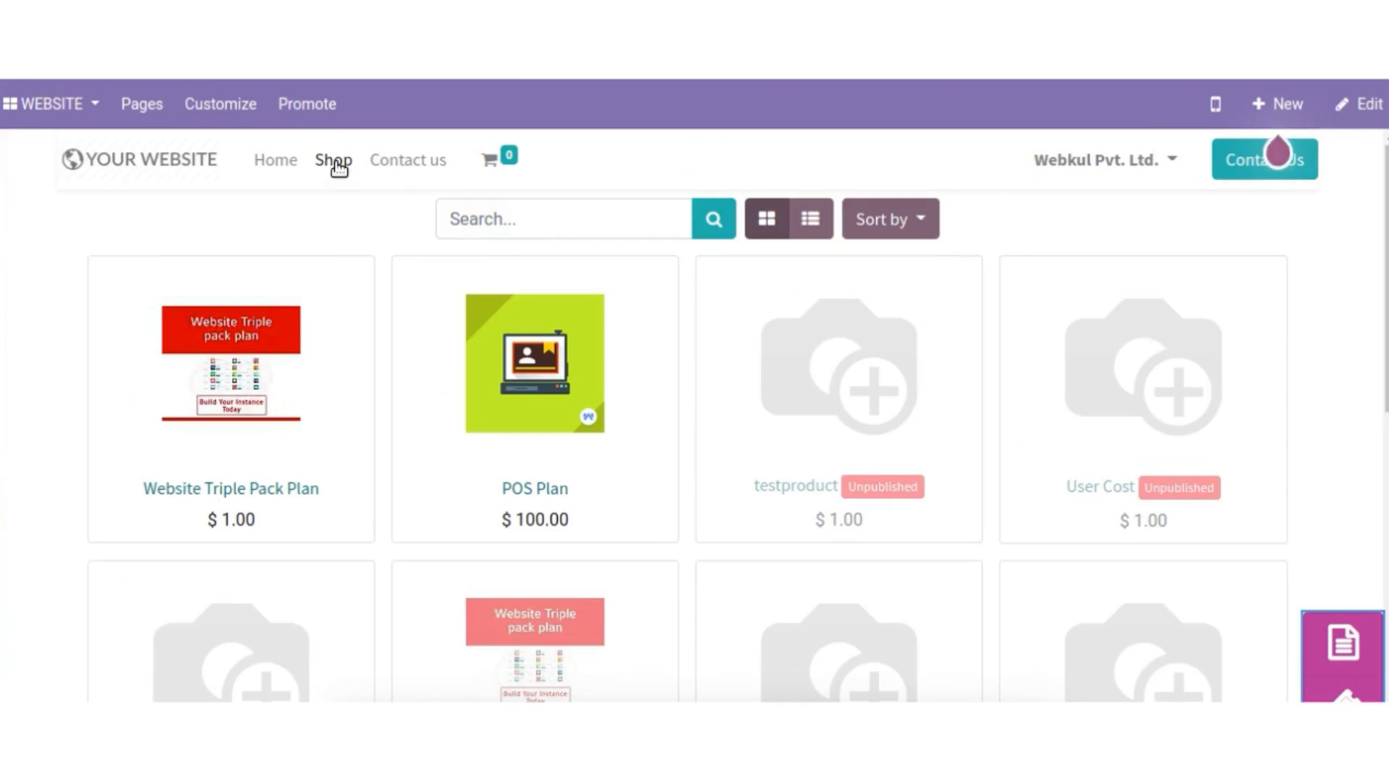
Step: View the Website Triple Pack Plan product in the shop and proceed to choosing its own apps
{"action": "left_click", "coordinate": [259, 337]}
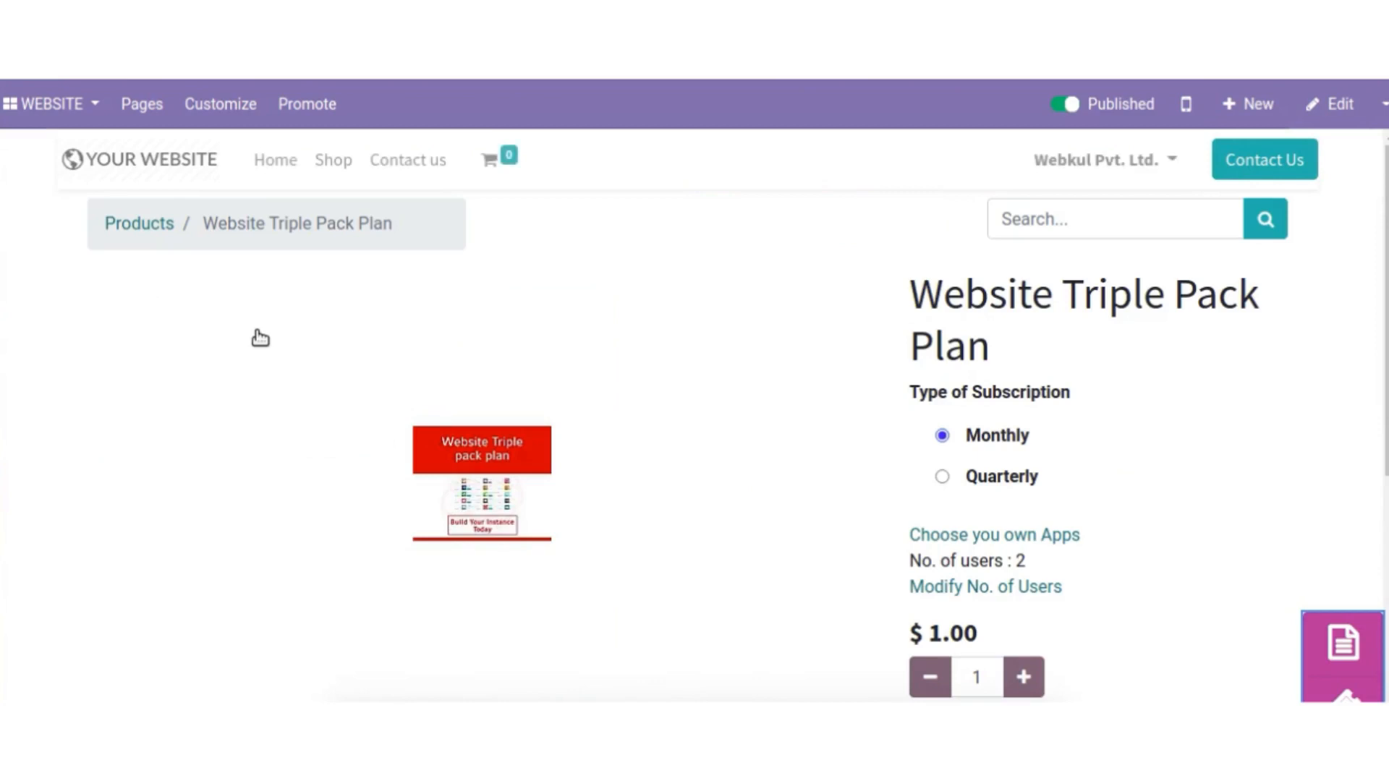
{"action": "scroll", "coordinate": [597, 345], "scroll_direction": "down", "scroll_amount": 1}
{"action": "scroll", "coordinate": [593, 337], "scroll_direction": "down", "scroll_amount": 2}
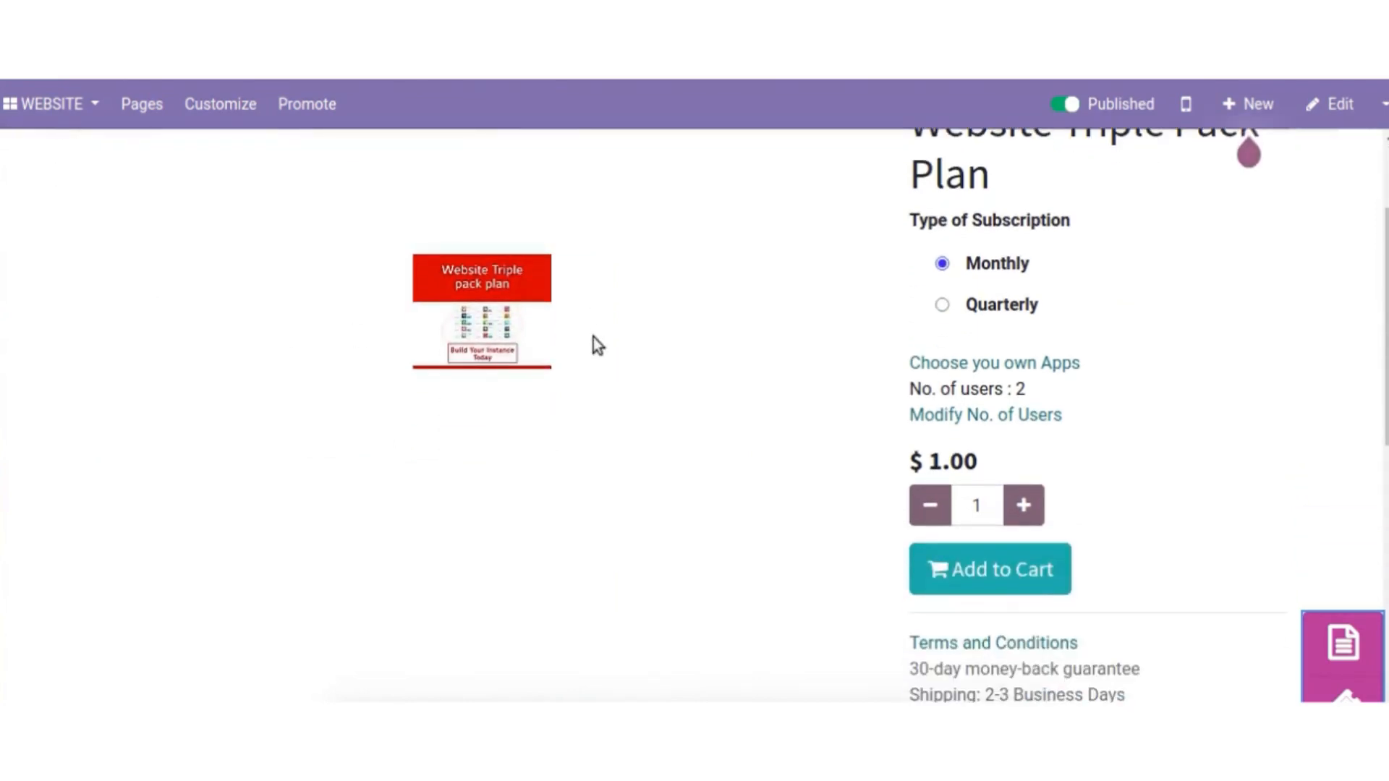
{"action": "scroll", "coordinate": [518, 357], "scroll_direction": "up", "scroll_amount": 1}
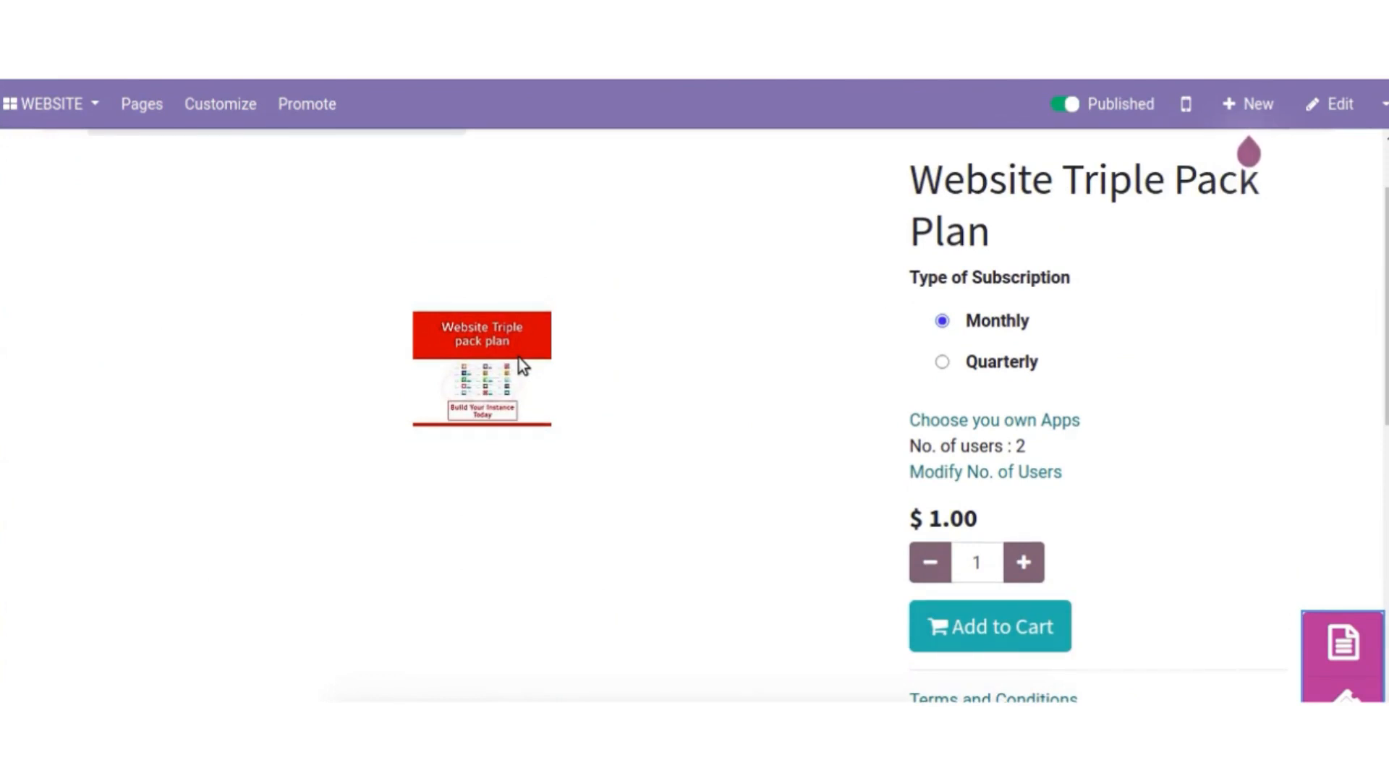
{"action": "left_click", "coordinate": [940, 421]}
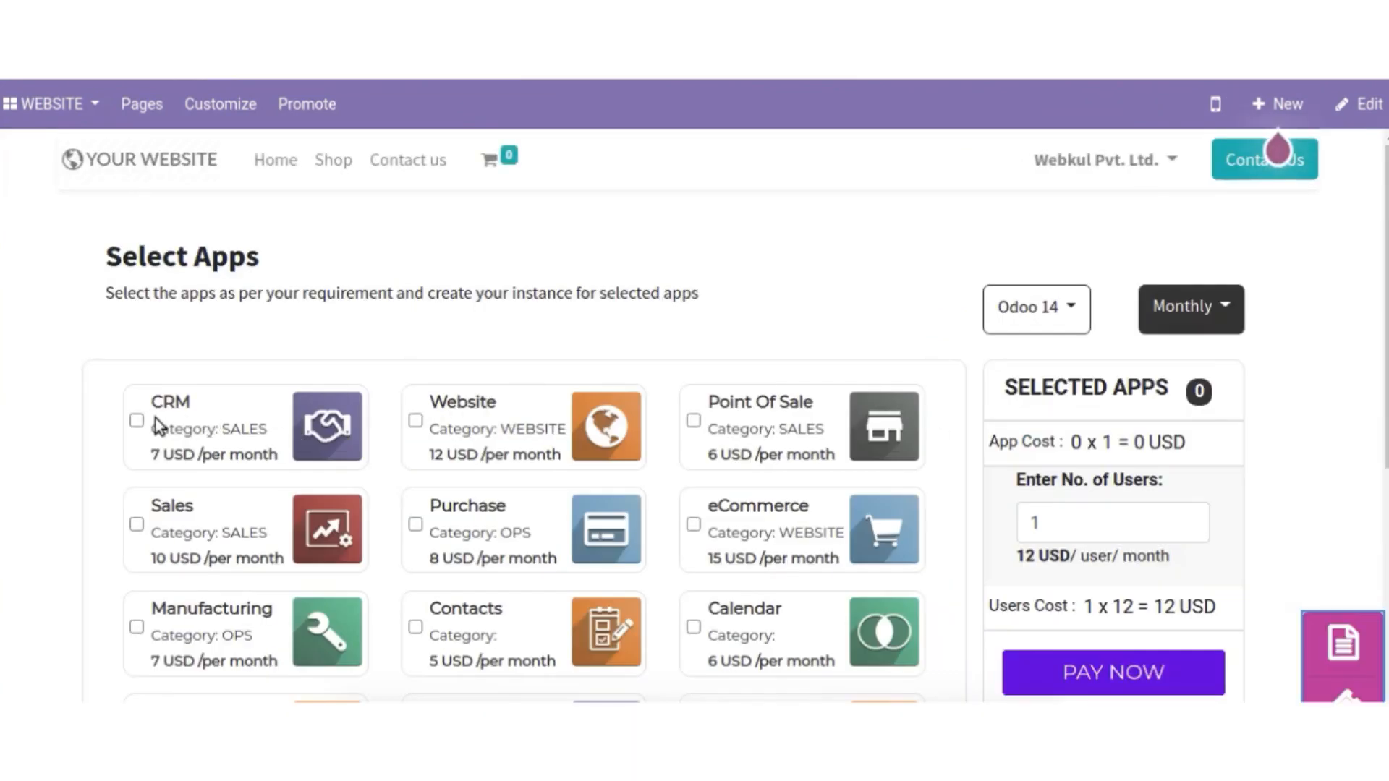
Step: Select the Surveys and Dashboard apps for the custom plan
{"action": "scroll", "coordinate": [159, 421], "scroll_direction": "down", "scroll_amount": 3}
{"action": "scroll", "coordinate": [158, 422], "scroll_direction": "up", "scroll_amount": 2}
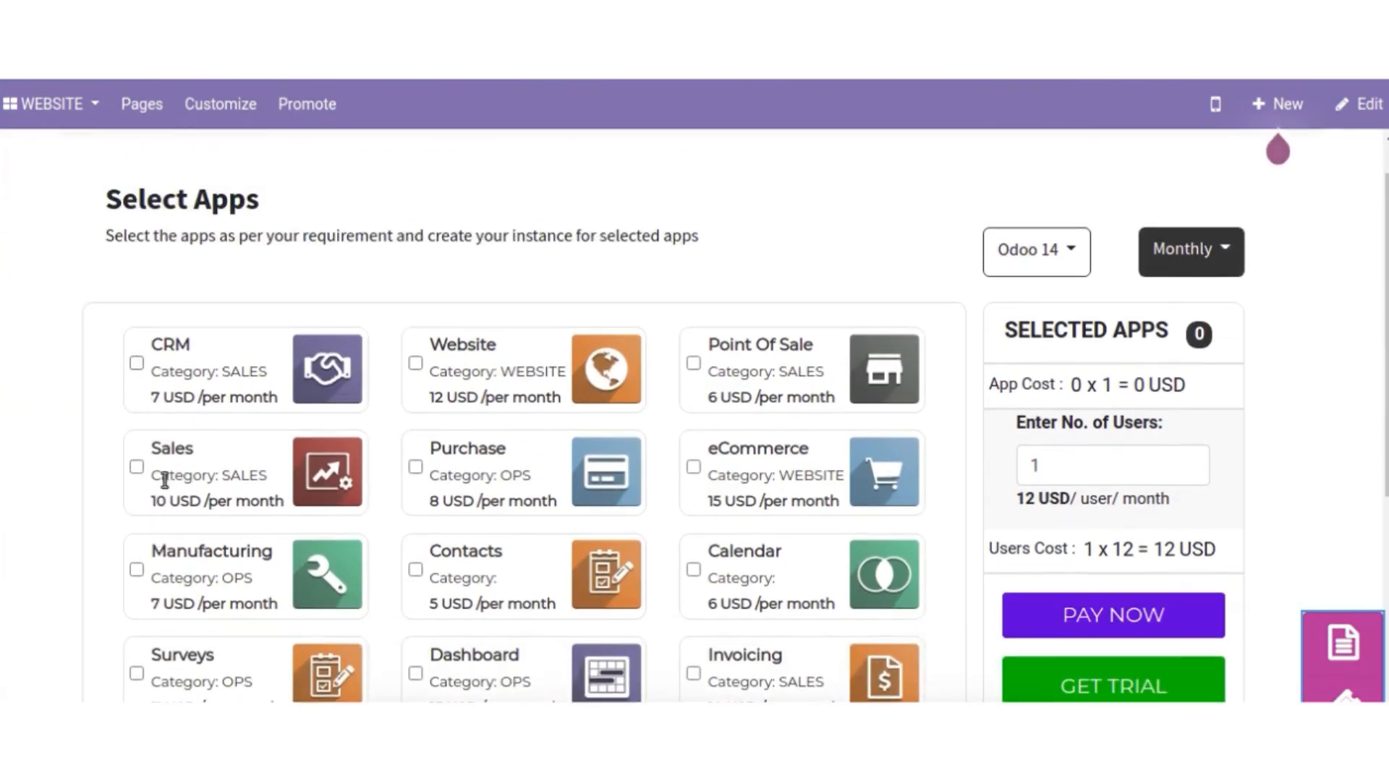
{"action": "scroll", "coordinate": [170, 521], "scroll_direction": "down", "scroll_amount": 1}
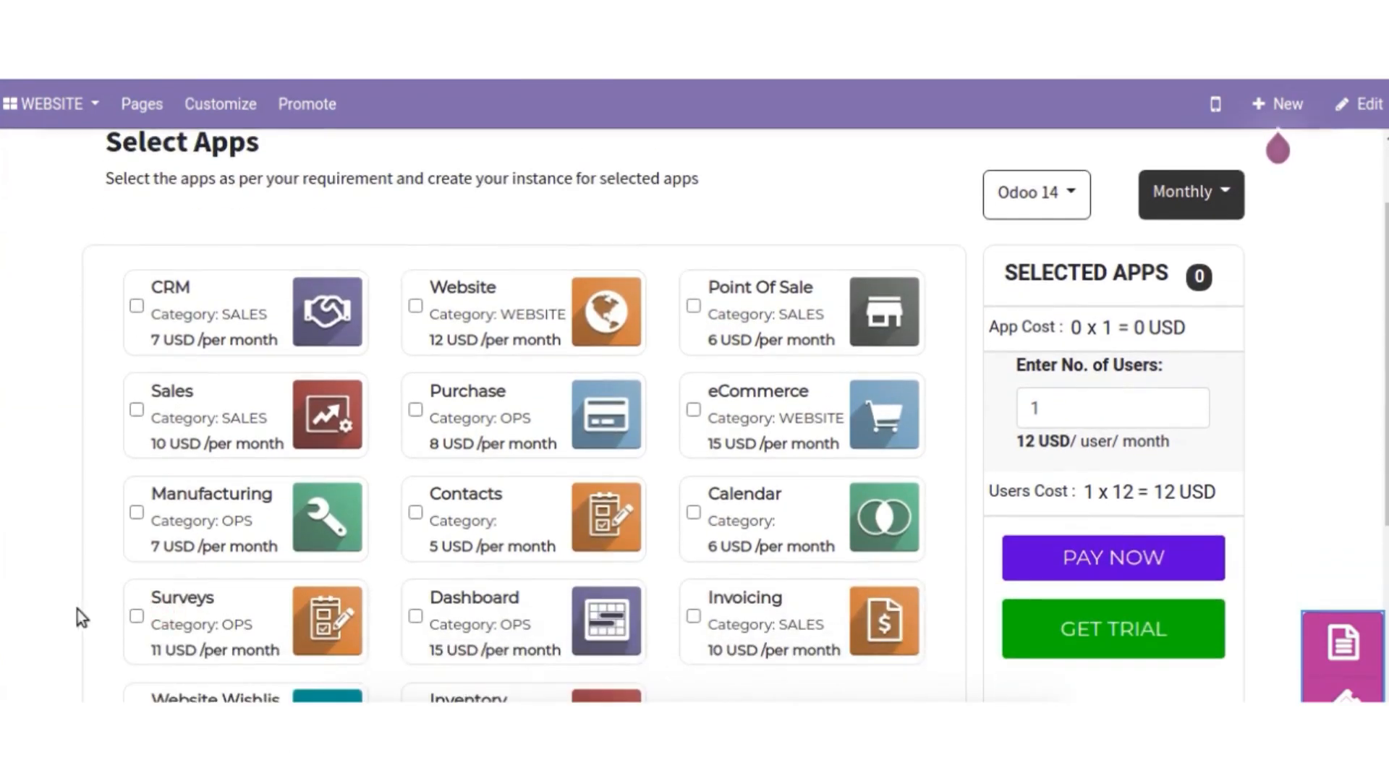
{"action": "left_click", "coordinate": [136, 616]}
{"action": "left_click", "coordinate": [415, 616]}
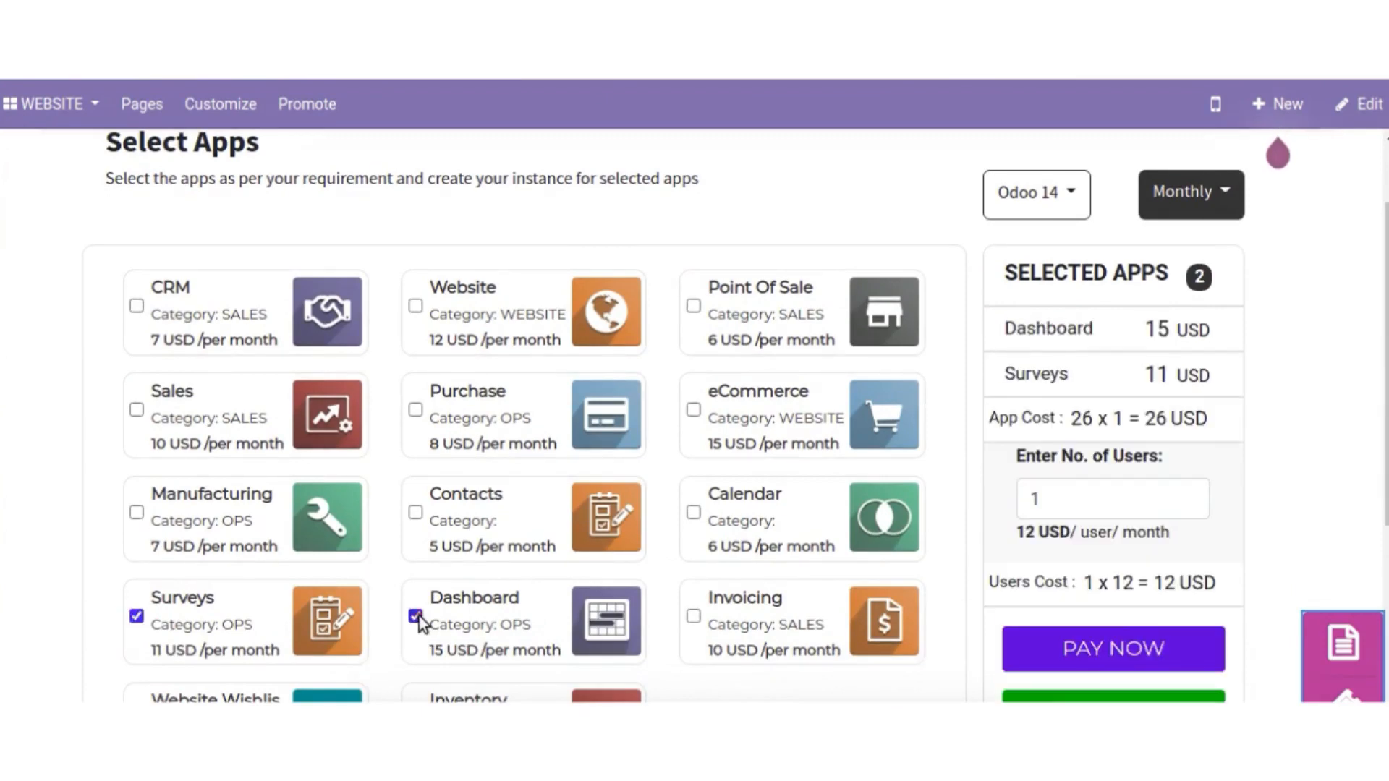
Step: Look through the available Odoo versions and billing periods for the custom plan without changing either
{"action": "scroll", "coordinate": [669, 454], "scroll_direction": "up", "scroll_amount": 1}
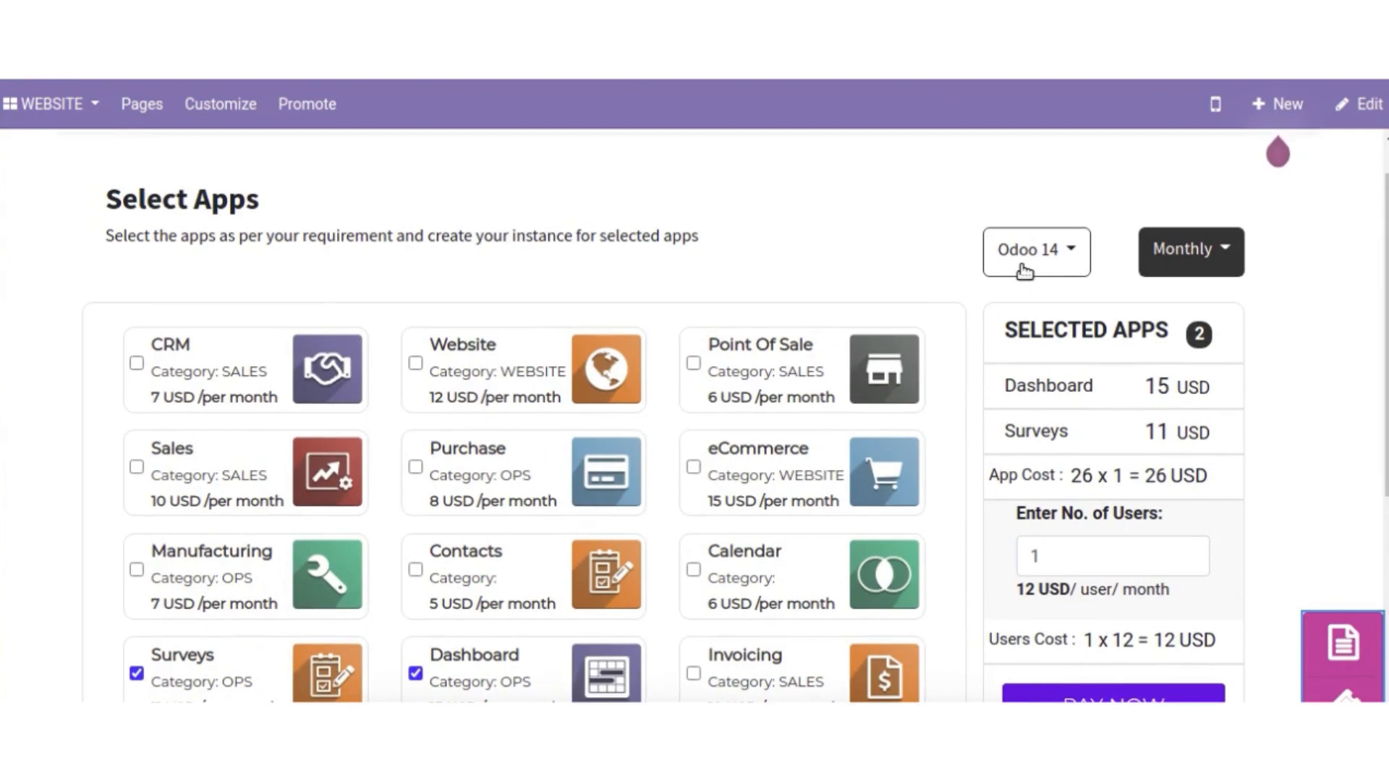
{"action": "left_click", "coordinate": [1025, 266]}
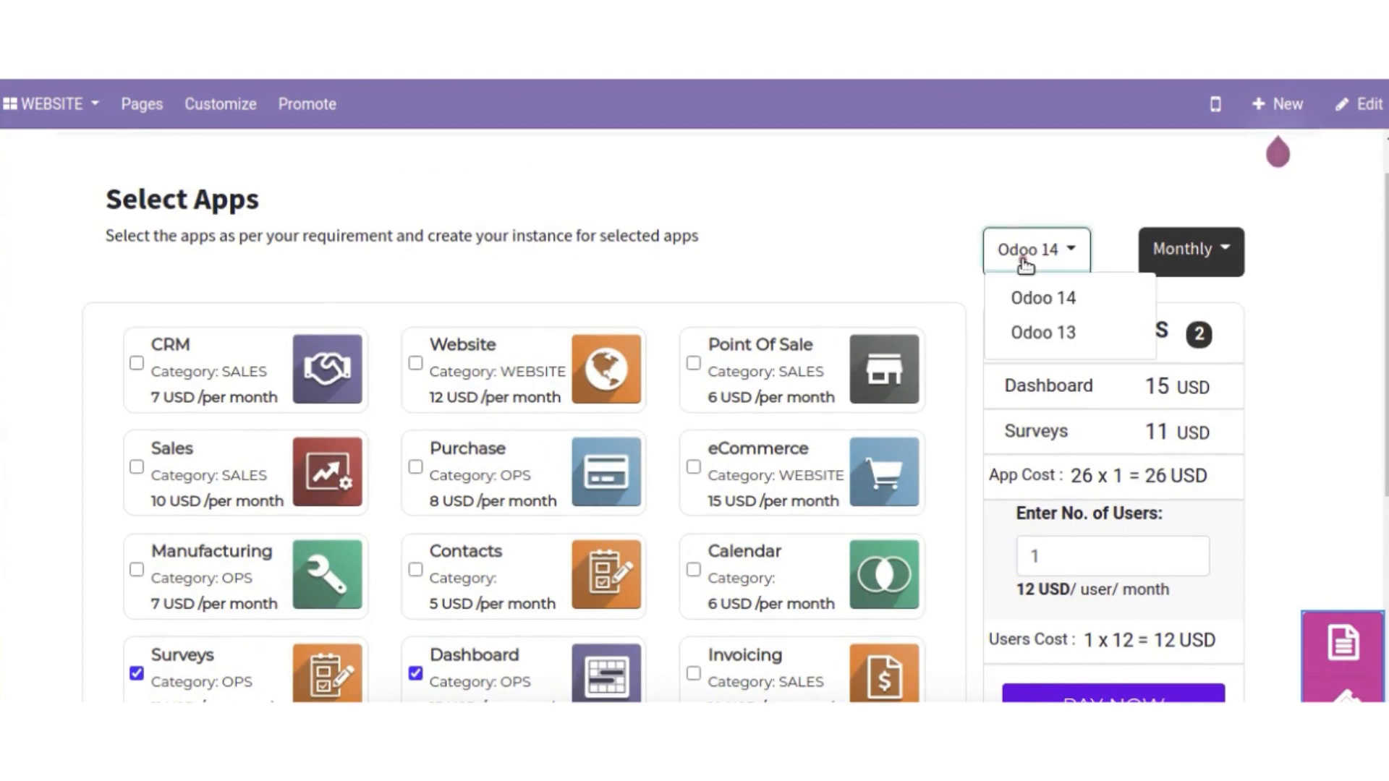
{"action": "left_click", "coordinate": [1024, 265]}
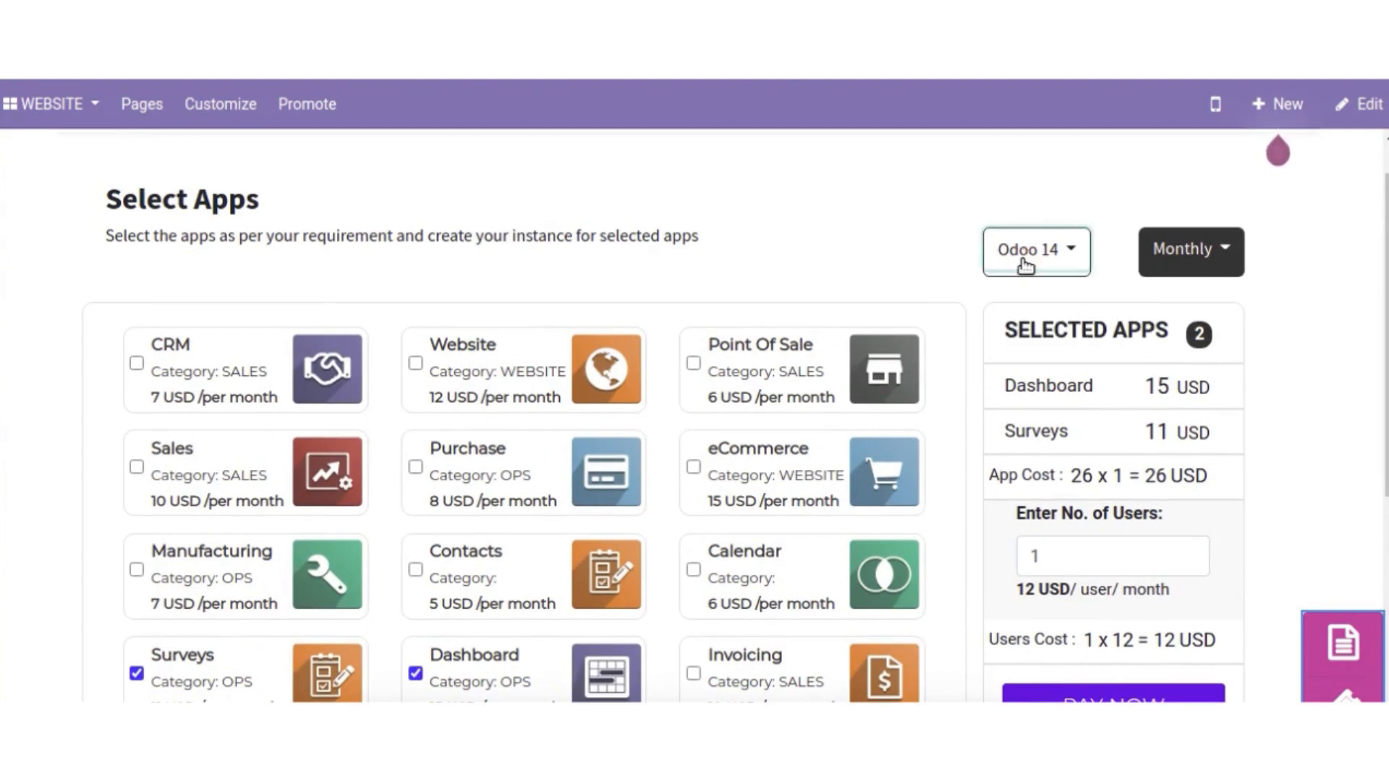
{"action": "left_click", "coordinate": [1224, 251]}
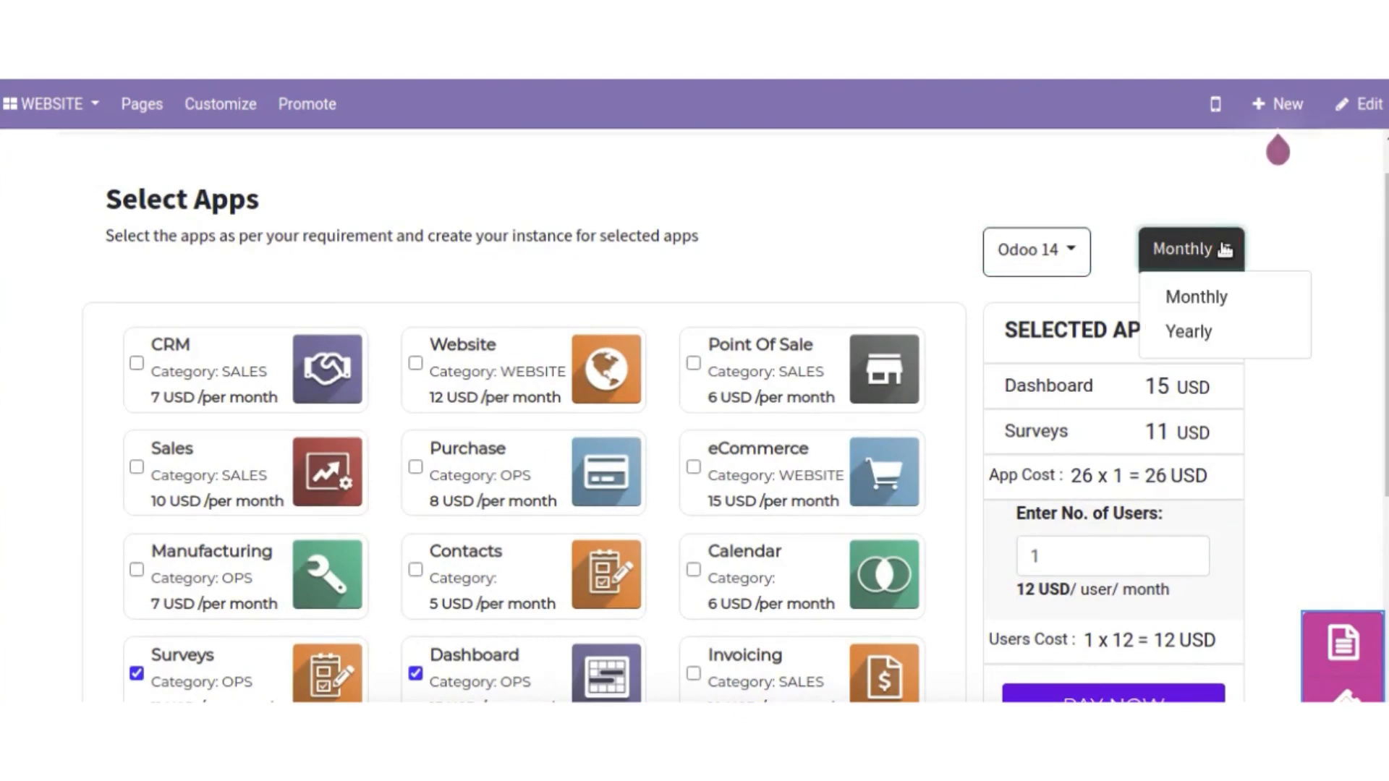
{"action": "left_click", "coordinate": [1224, 249]}
Step: Review the selected apps and number of users, and check out the custom plan with Wire Transfer payment
{"action": "scroll", "coordinate": [1091, 371], "scroll_direction": "down", "scroll_amount": 3}
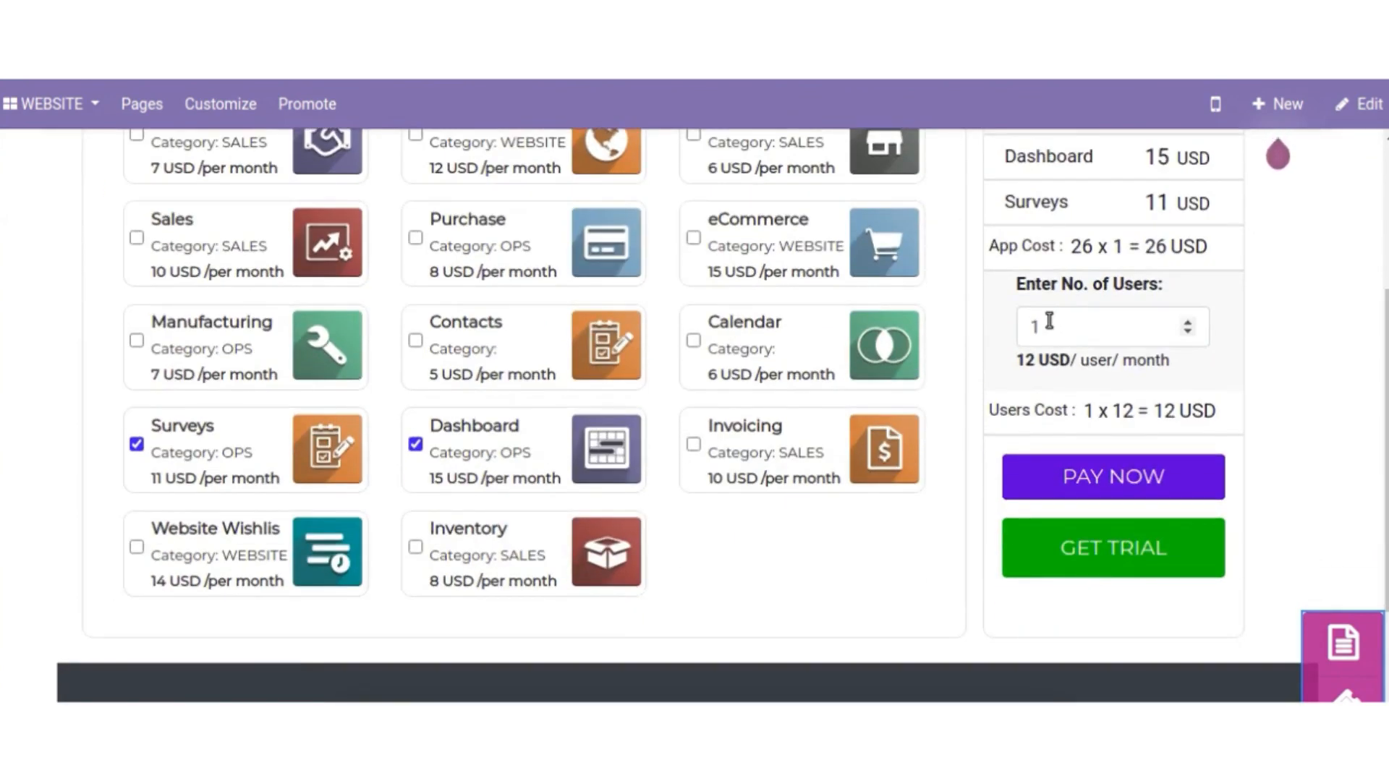
{"action": "scroll", "coordinate": [803, 614], "scroll_direction": "up", "scroll_amount": 2}
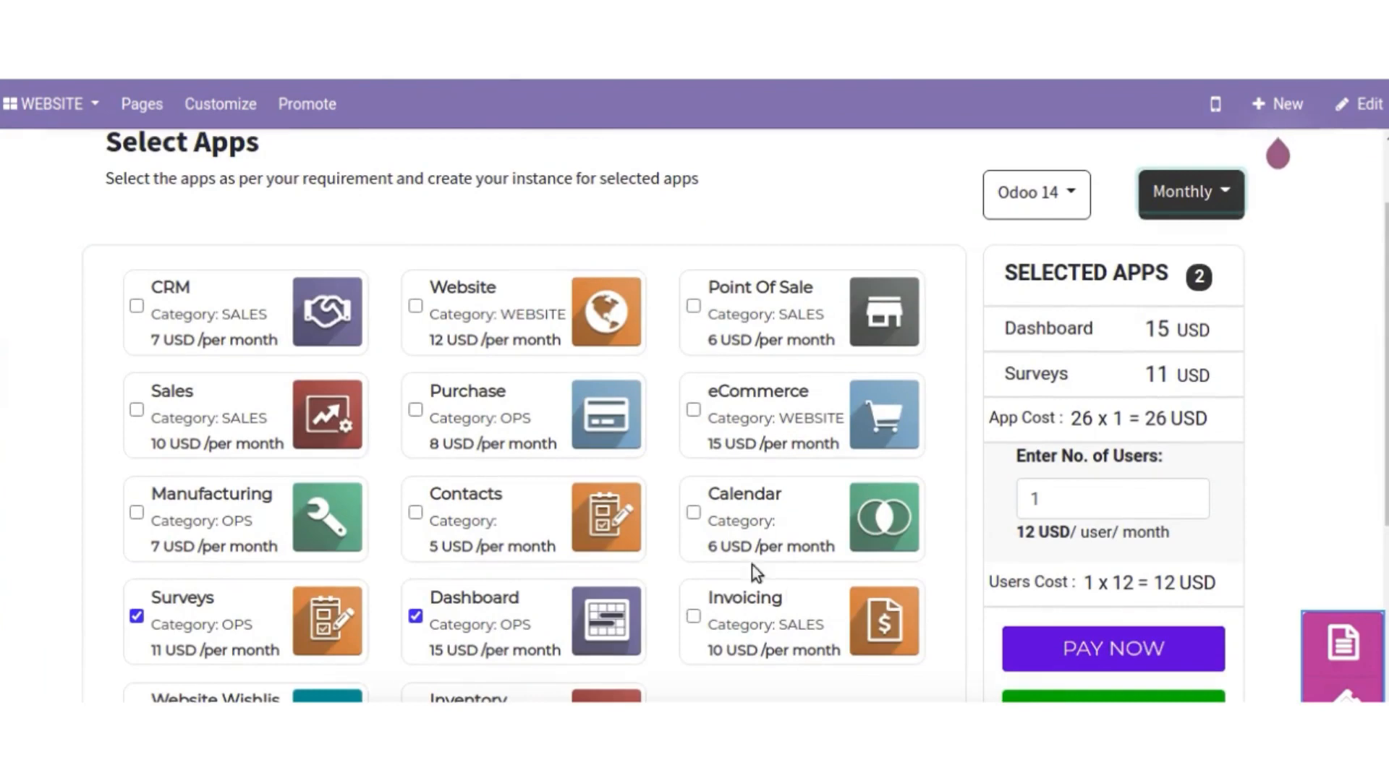
{"action": "scroll", "coordinate": [987, 463], "scroll_direction": "down", "scroll_amount": 2}
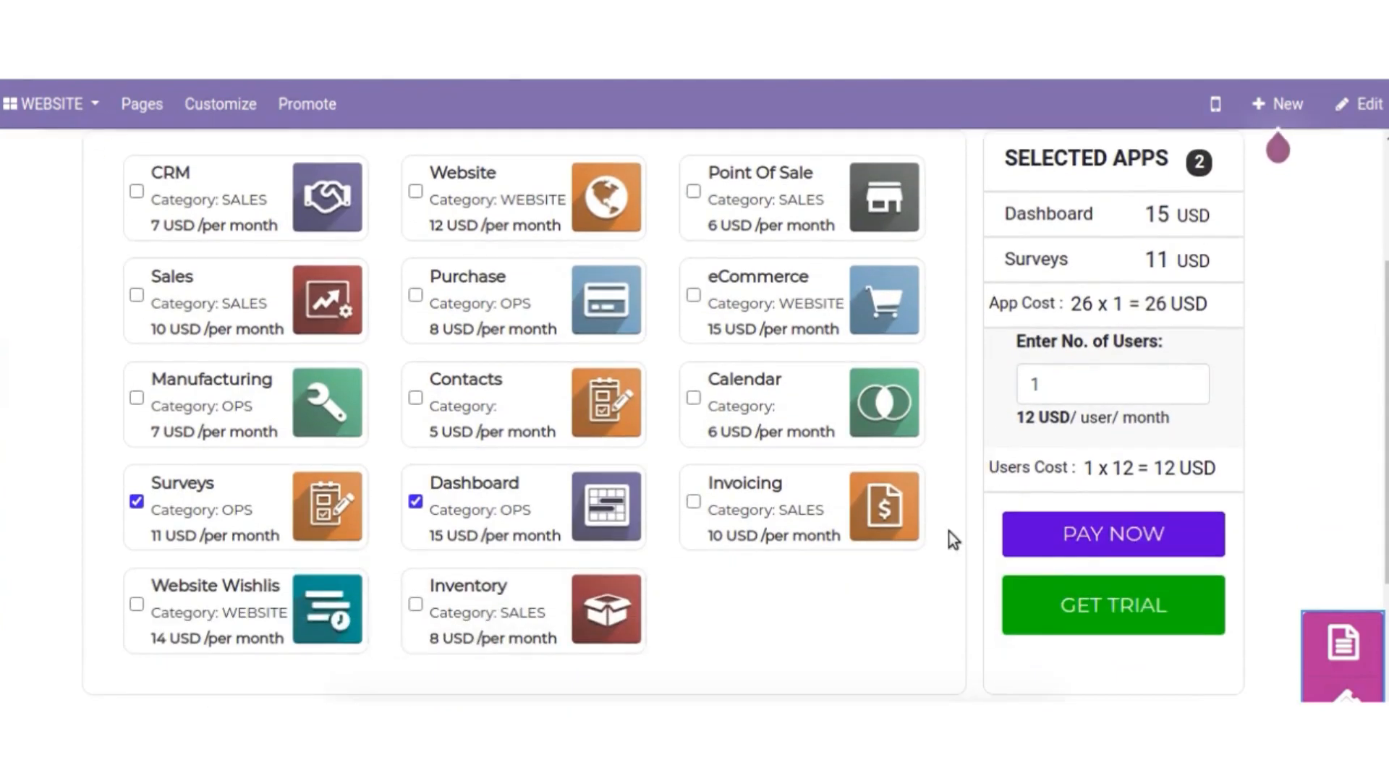
{"action": "left_click", "coordinate": [1085, 531]}
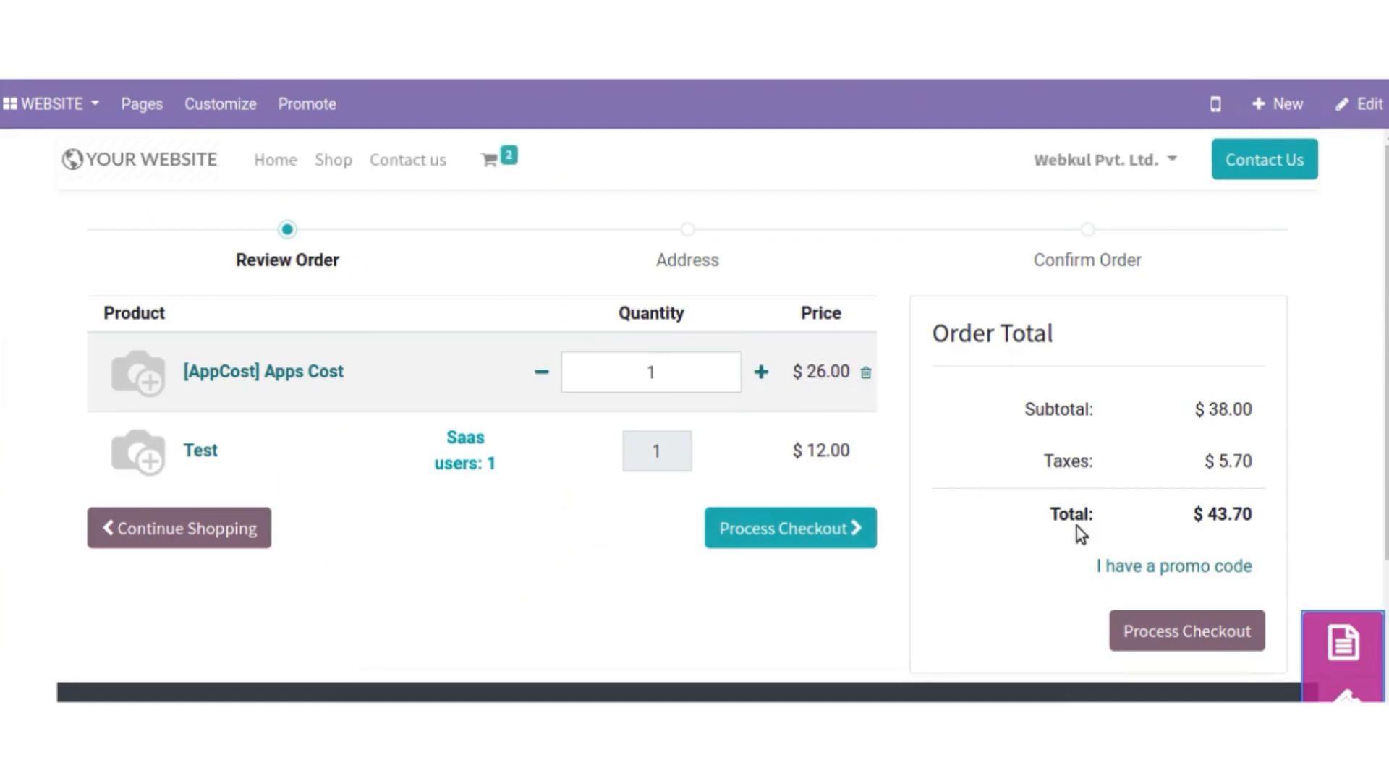
{"action": "left_click", "coordinate": [806, 528]}
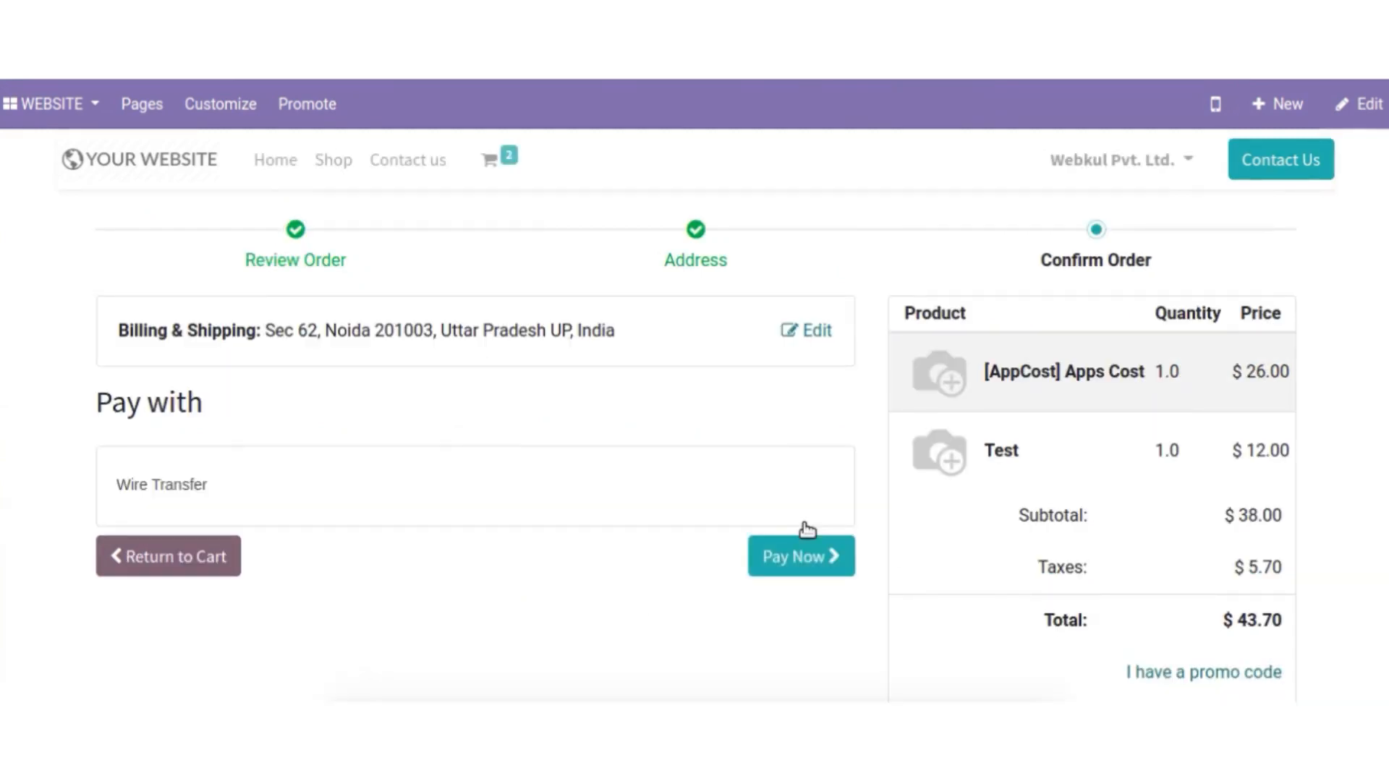
{"action": "left_click", "coordinate": [793, 544]}
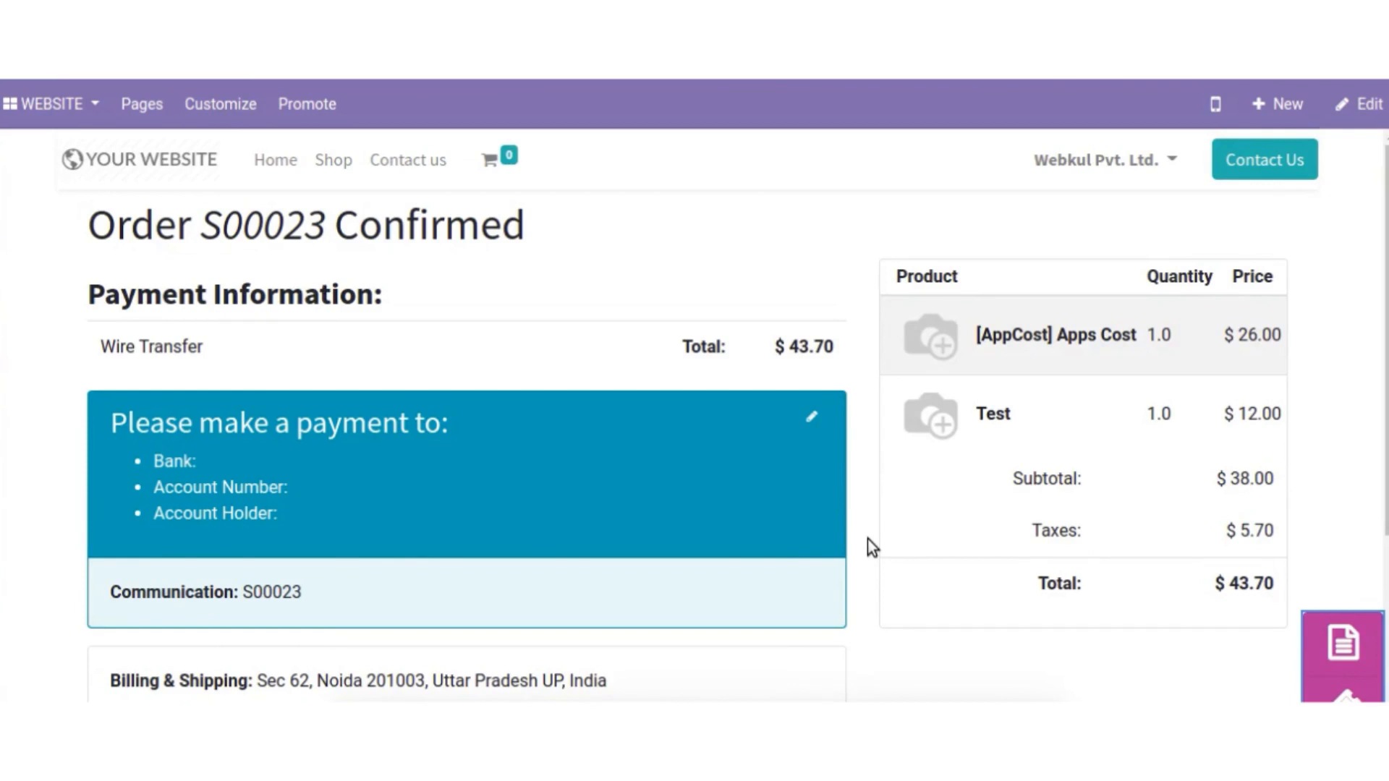
Step: Open the first listed contract among the SaaS contracts in the customer's portal account
{"action": "left_click", "coordinate": [1113, 173]}
{"action": "left_click", "coordinate": [1114, 201]}
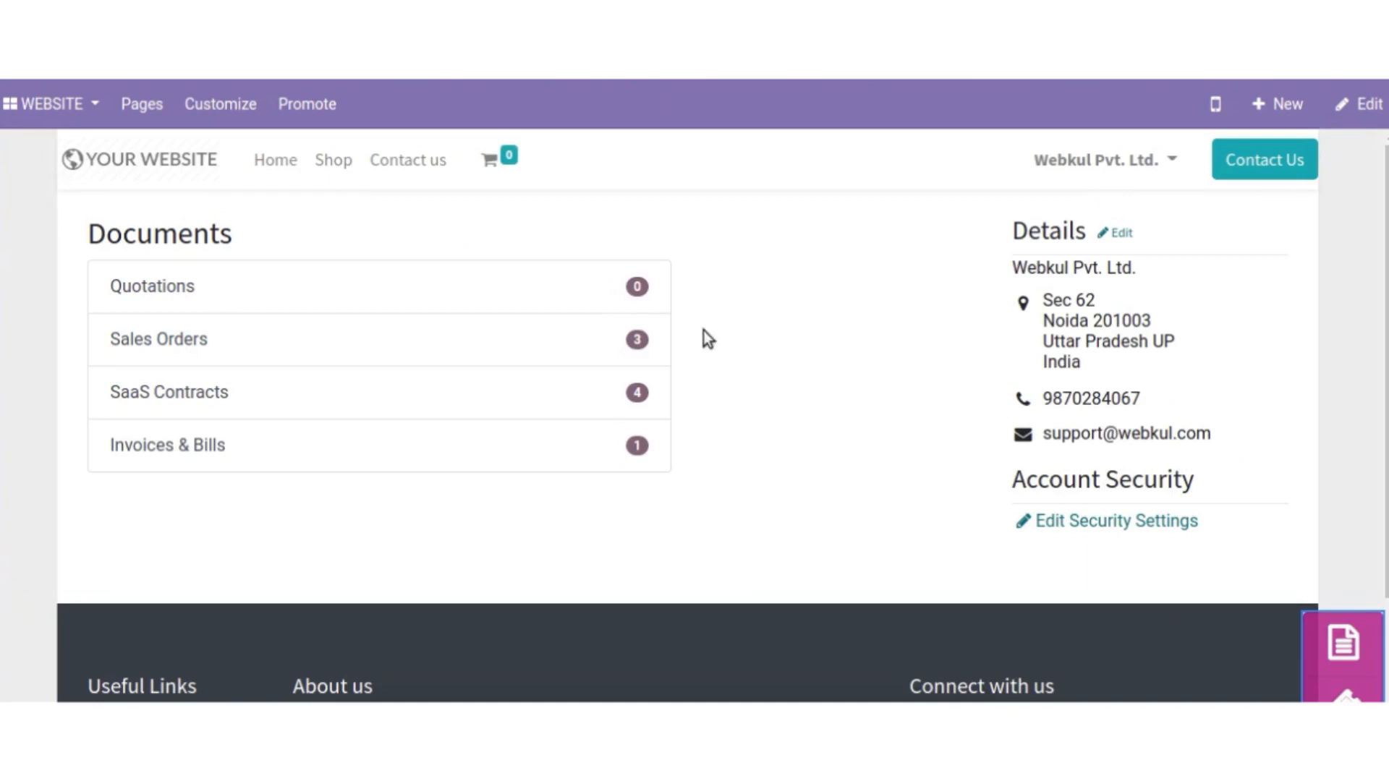
{"action": "left_click", "coordinate": [206, 393]}
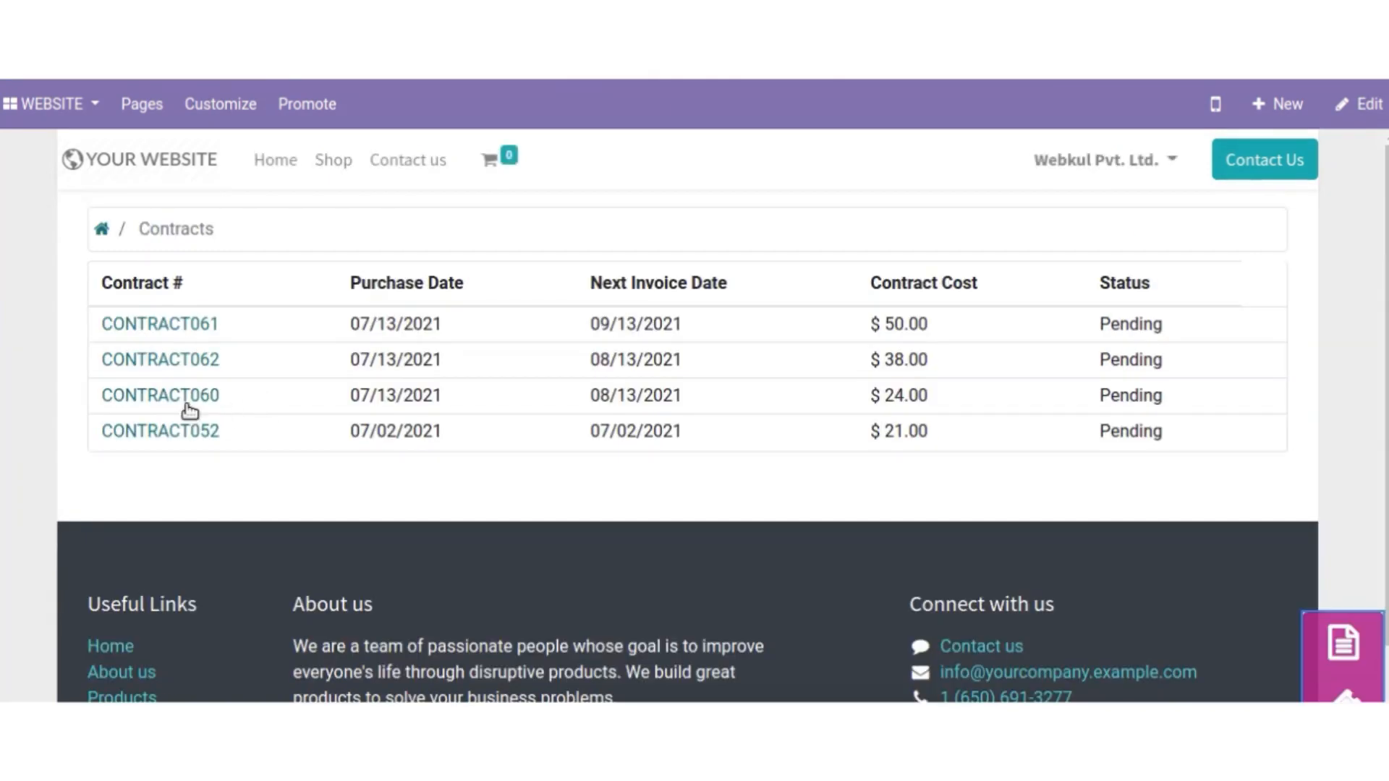
{"action": "left_click", "coordinate": [200, 321]}
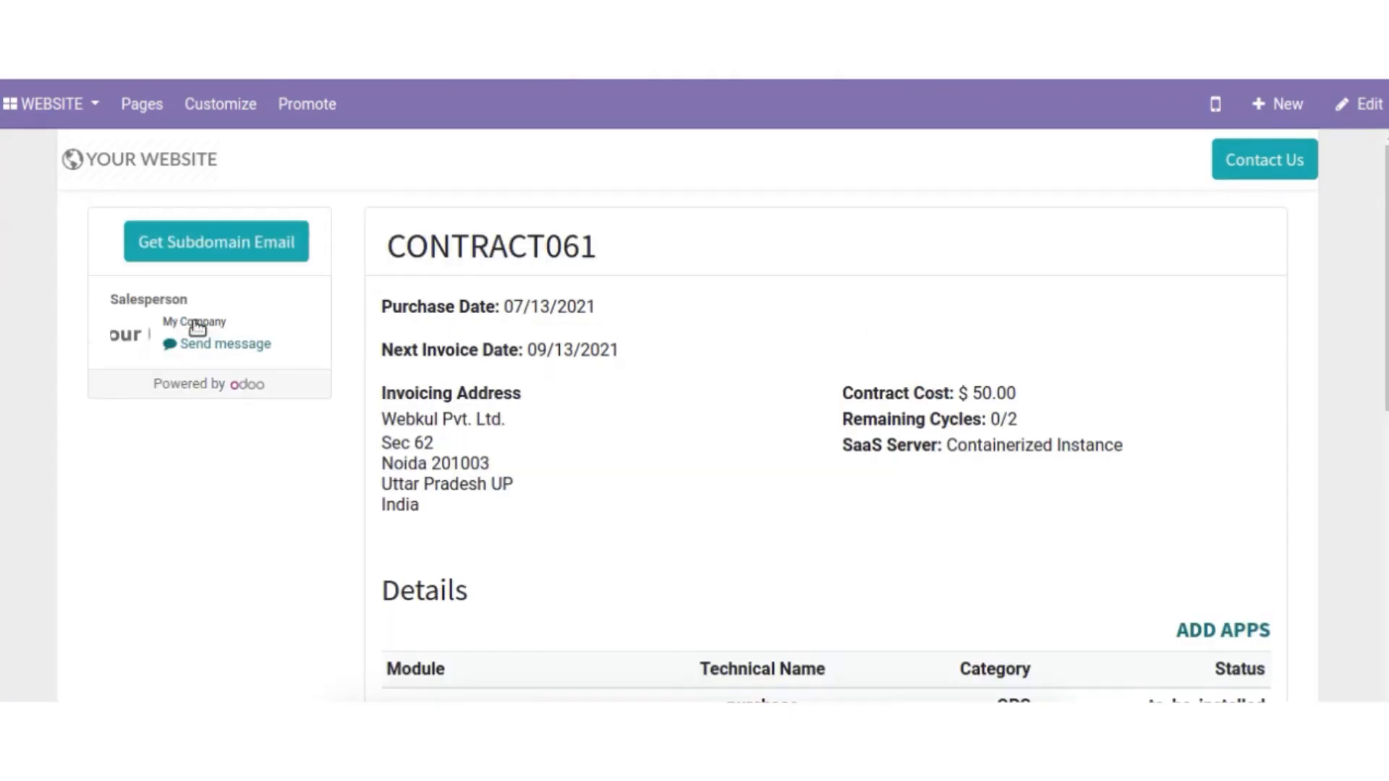
Step: Bring up the selection of extra apps that can be added to the contract
{"action": "scroll", "coordinate": [710, 489], "scroll_direction": "down", "scroll_amount": 3}
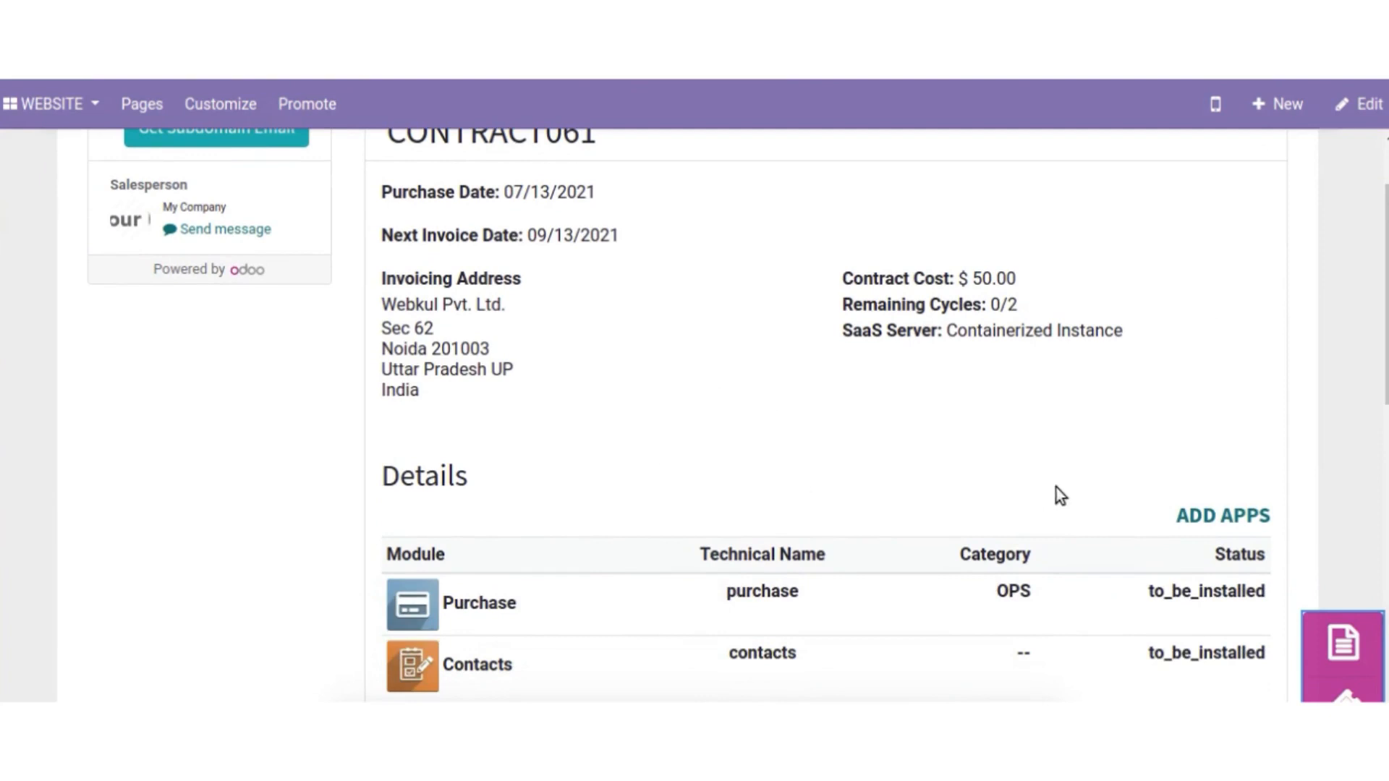
{"action": "left_click", "coordinate": [1178, 518]}
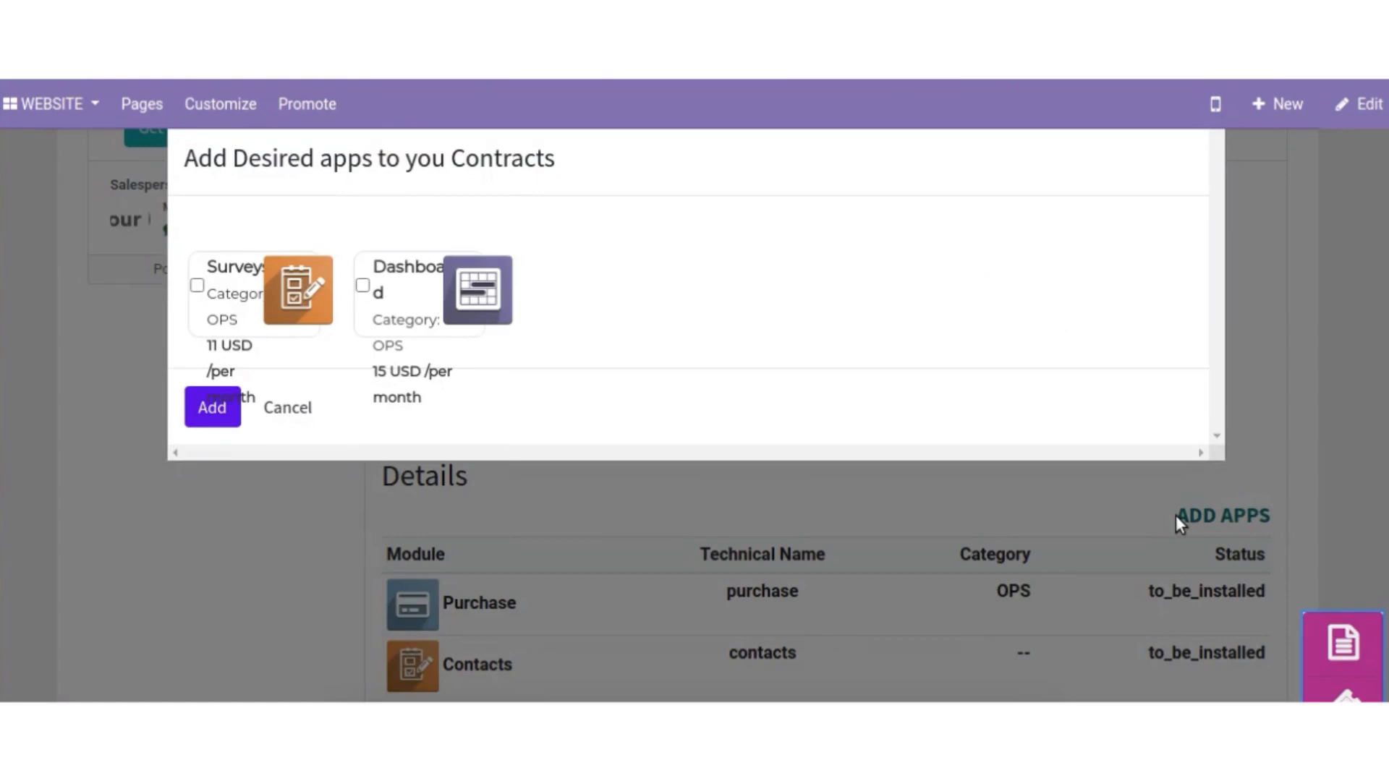